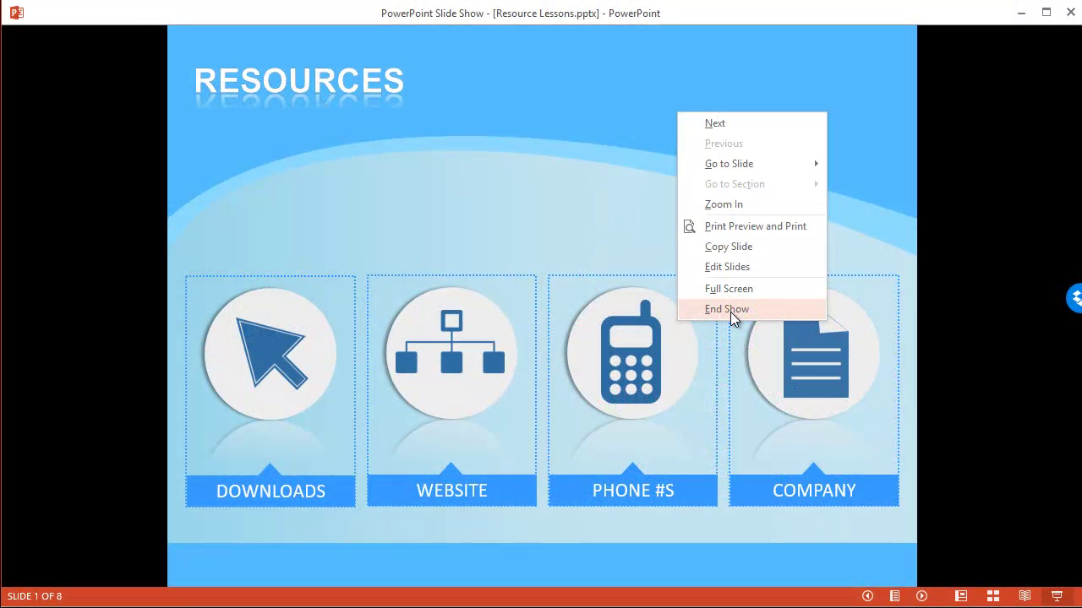
Step: End the slide show, zoom the editing view to 50%, and shrink the notes area to give the slide more room
left_click(719, 307)
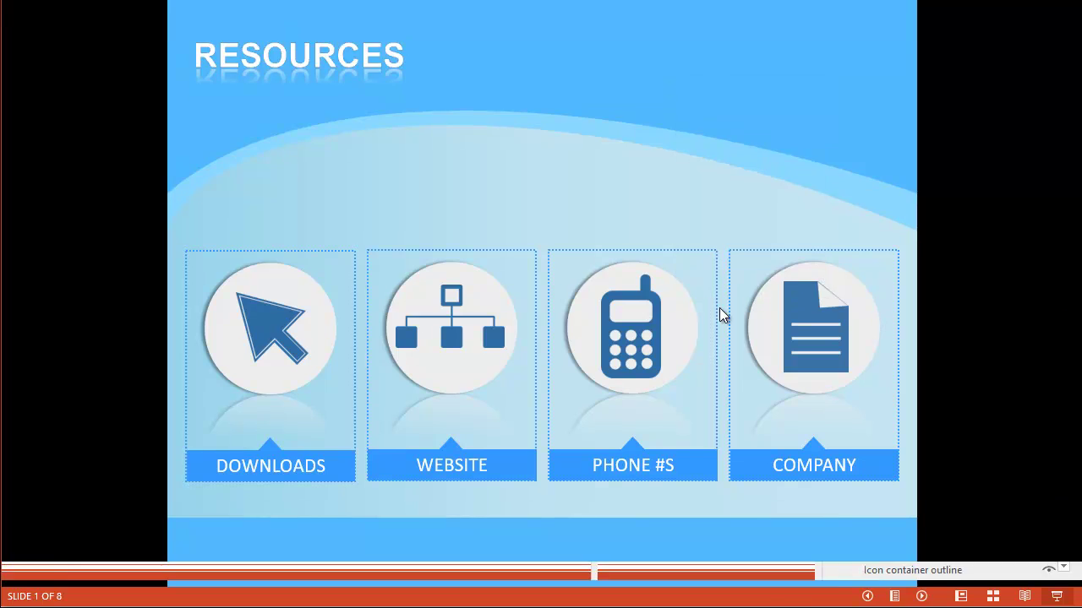
left_click(58, 202)
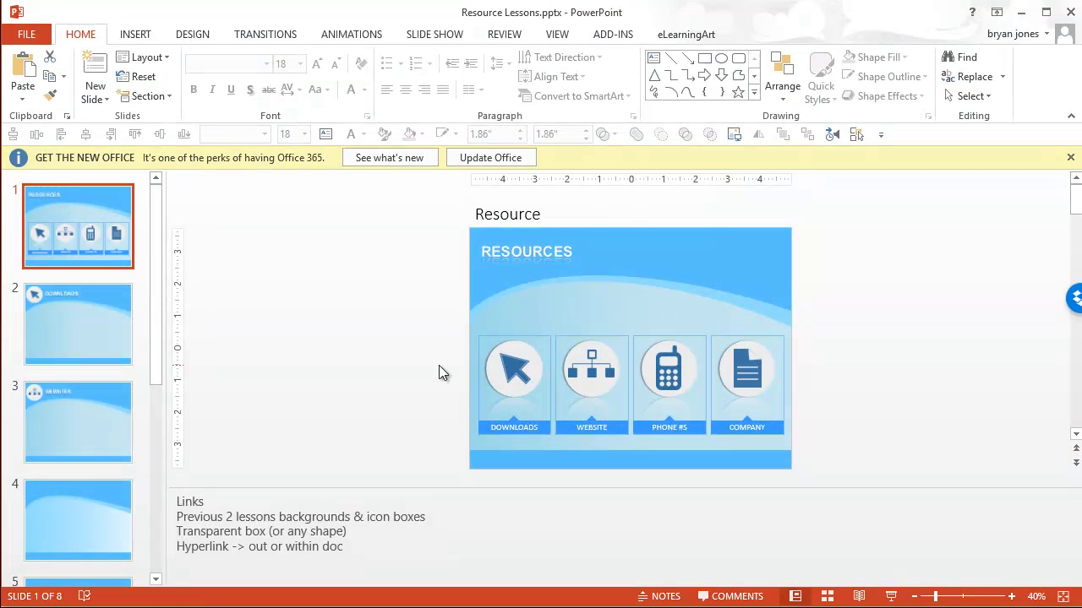
left_click(1011, 599)
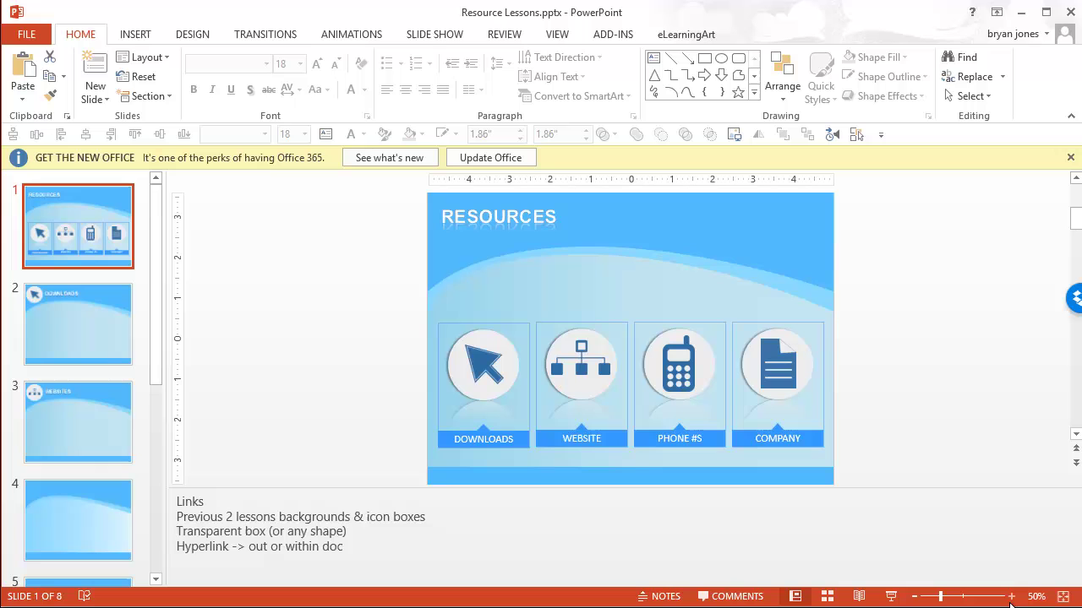
left_click_drag(538, 490, 539, 599)
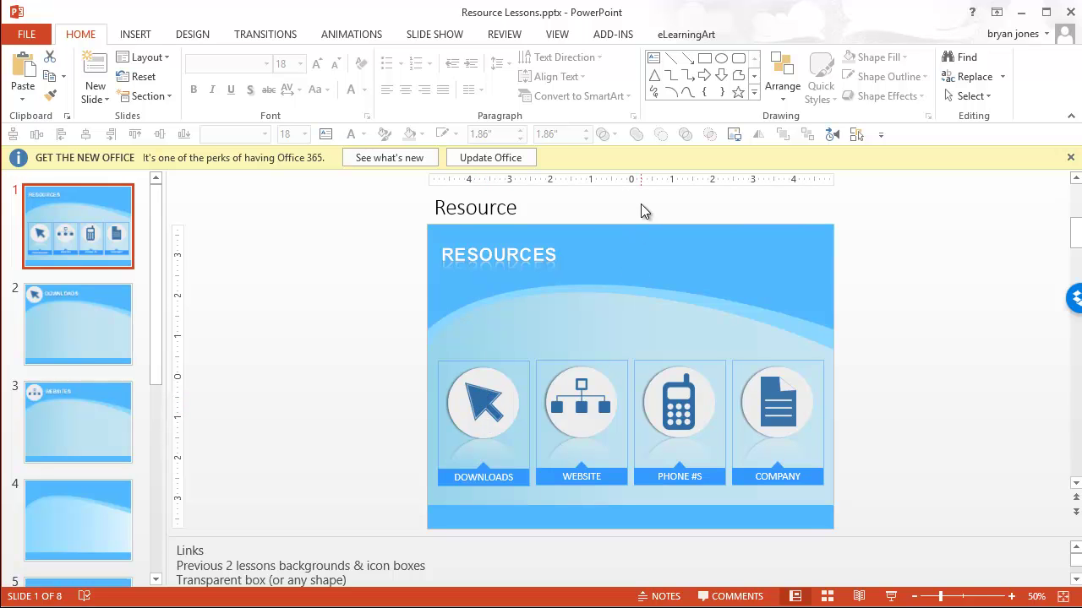
Step: Draw a circle about 1.84" across that covers the round Downloads icon on the Resources slide
left_click(721, 63)
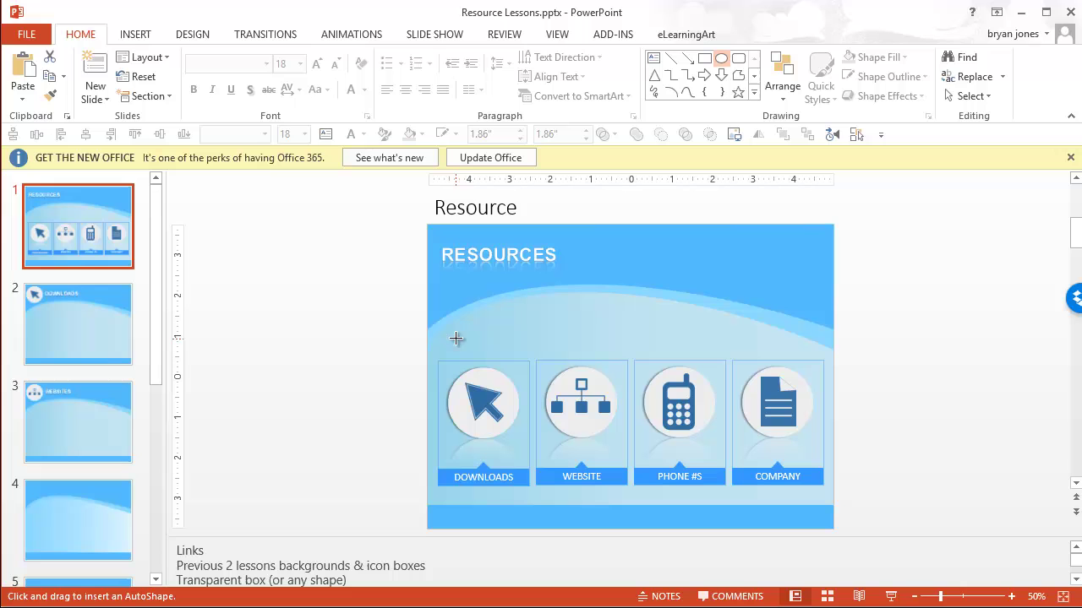
mouse_move(456, 331)
left_mouse_down()
mouse_move(499, 395)
mouse_move(487, 397)
left_mouse_up()
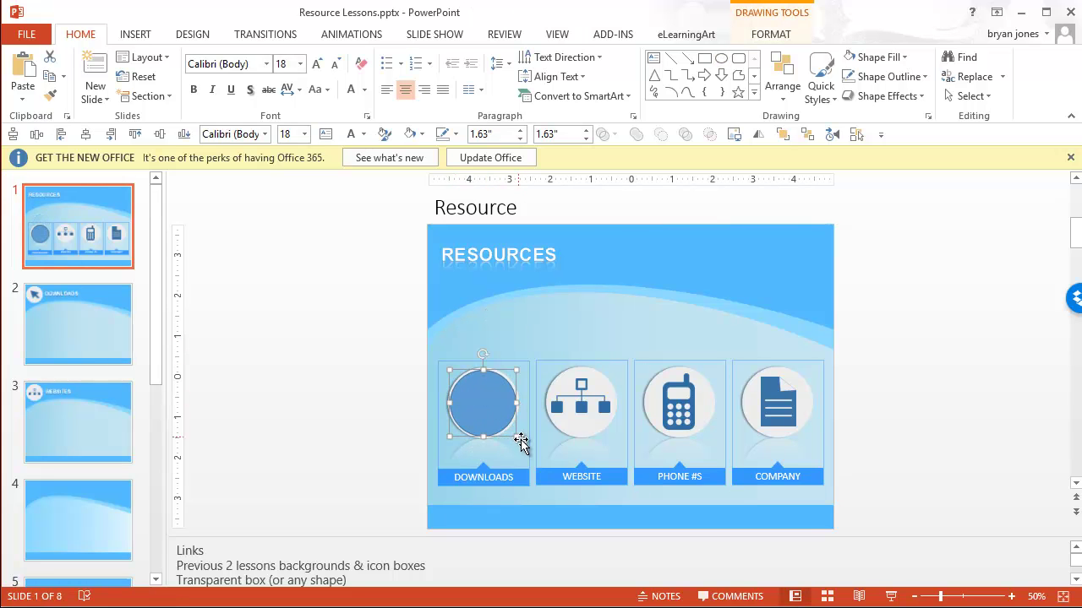
mouse_move(517, 439)
left_mouse_down()
mouse_move(526, 445)
mouse_move(502, 424)
left_mouse_up()
left_click(378, 369)
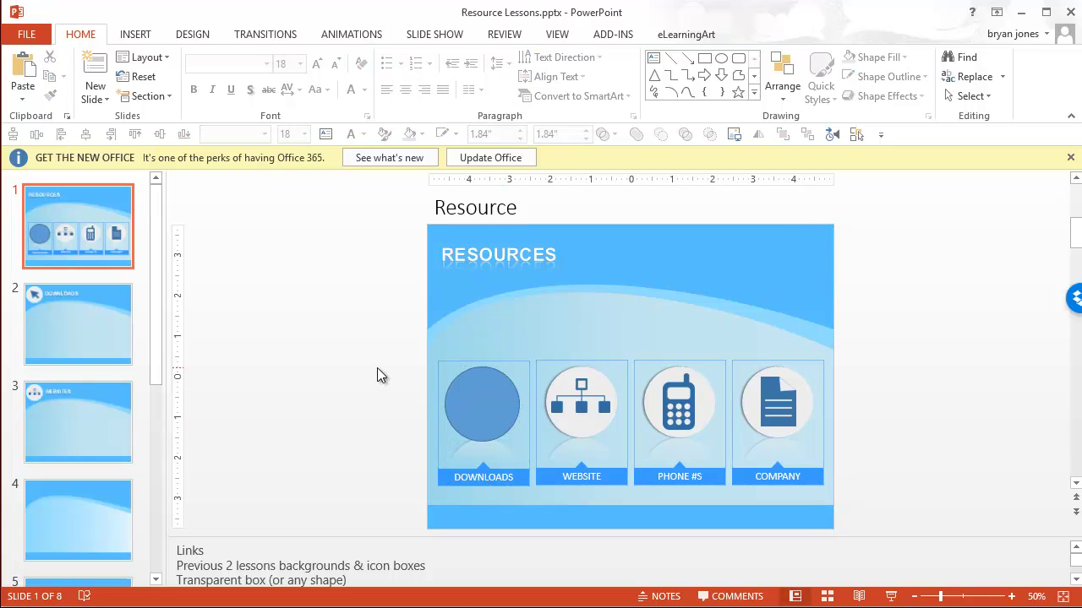
Step: Make the circle over the Downloads icon invisible by removing its outline and setting its fill transparency to 100%
left_click(471, 390)
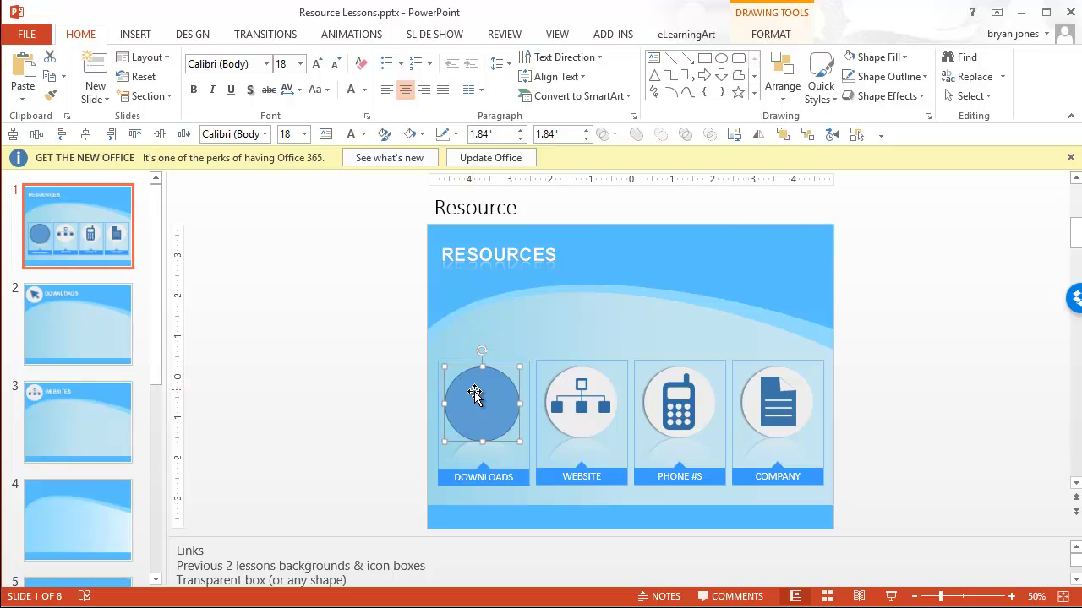
right_click(477, 397)
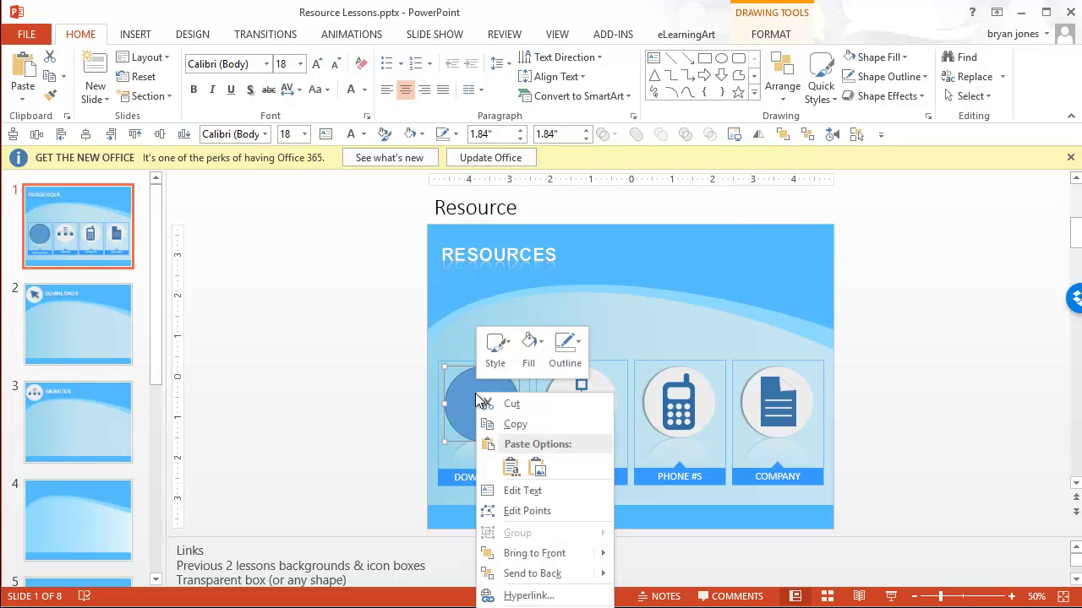
left_click(533, 602)
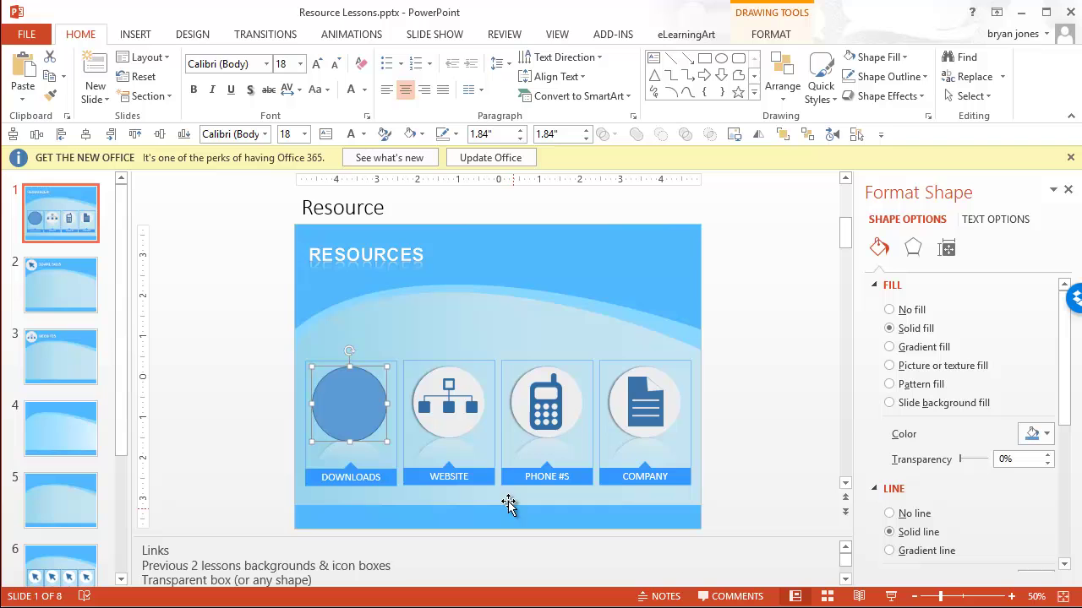
left_click(901, 514)
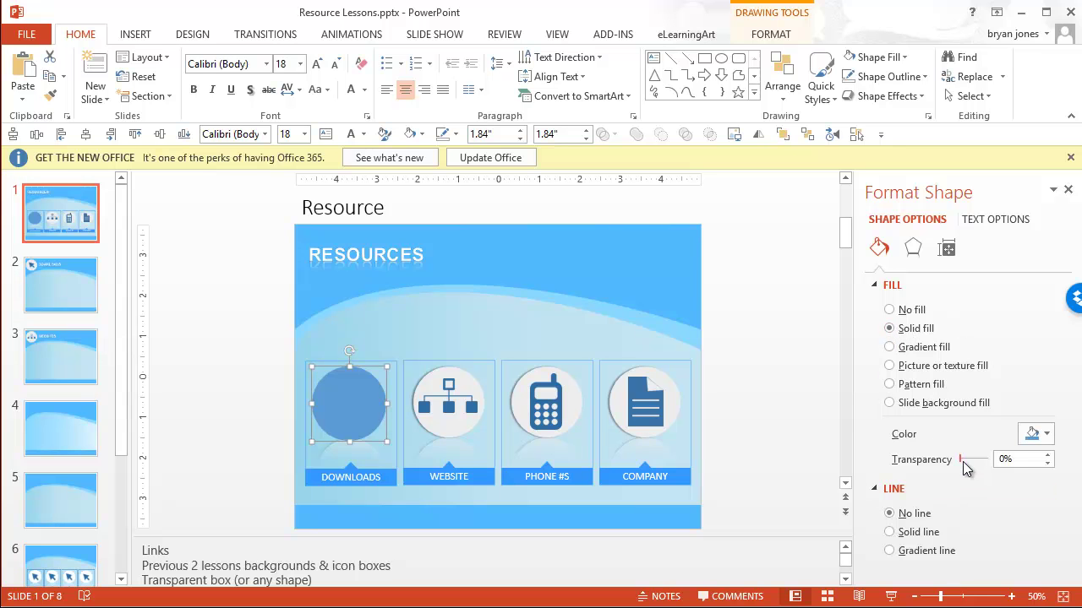
left_click_drag(963, 467, 990, 464)
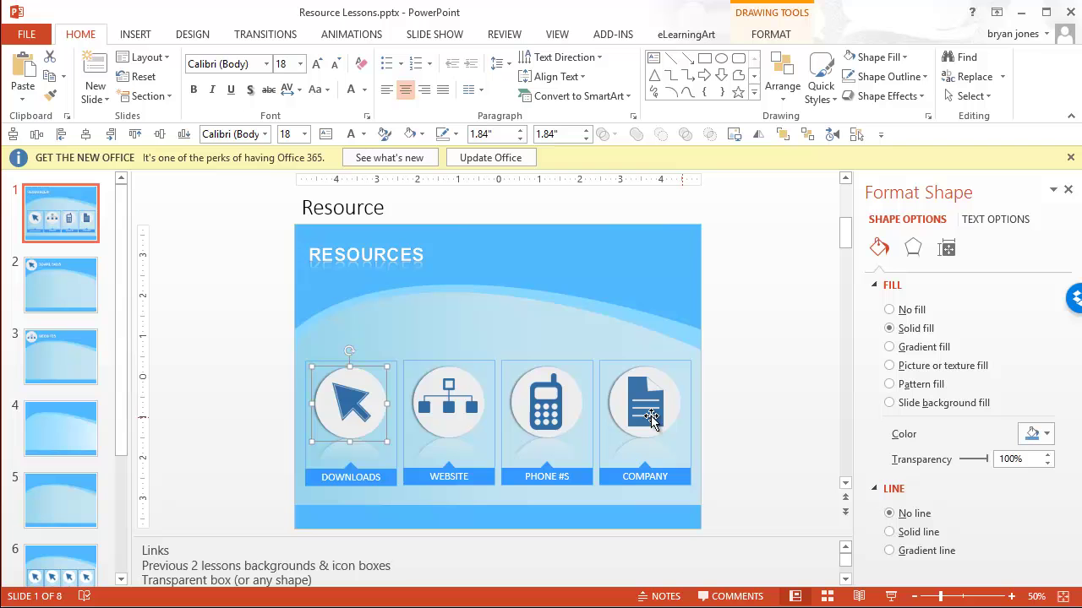
left_click(262, 349)
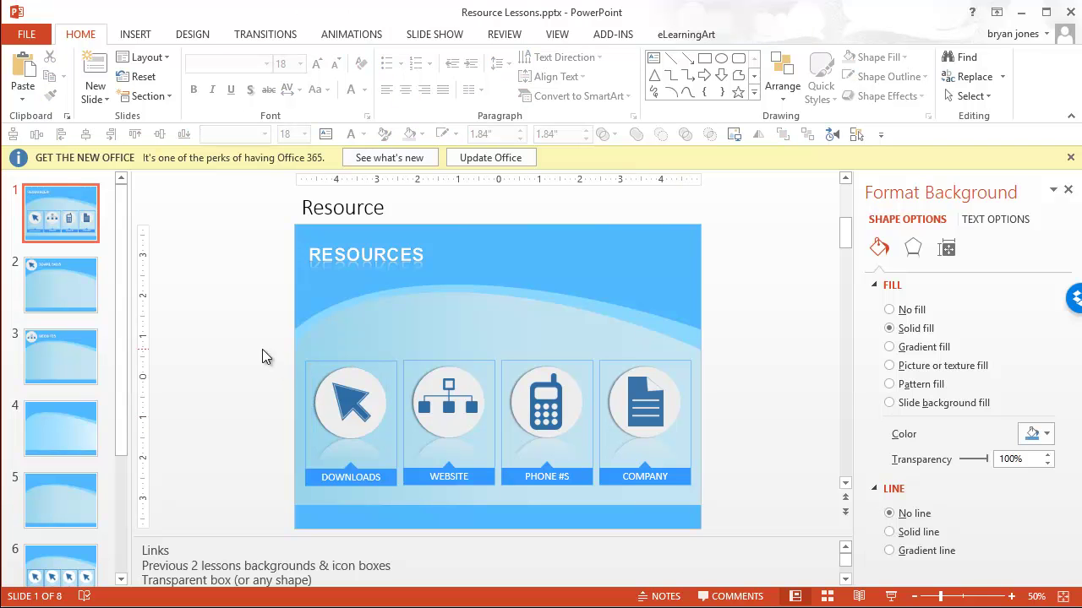
Step: Rename the transparent circle over the Downloads icon as "download hyperlink" in the list of slide objects
left_click(355, 382)
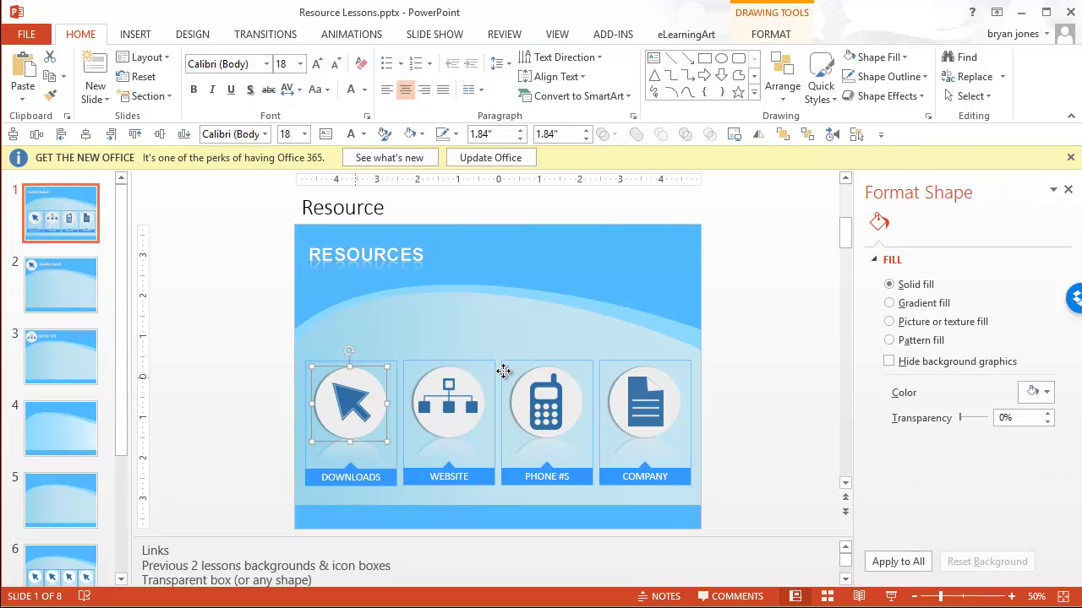
left_click(855, 136)
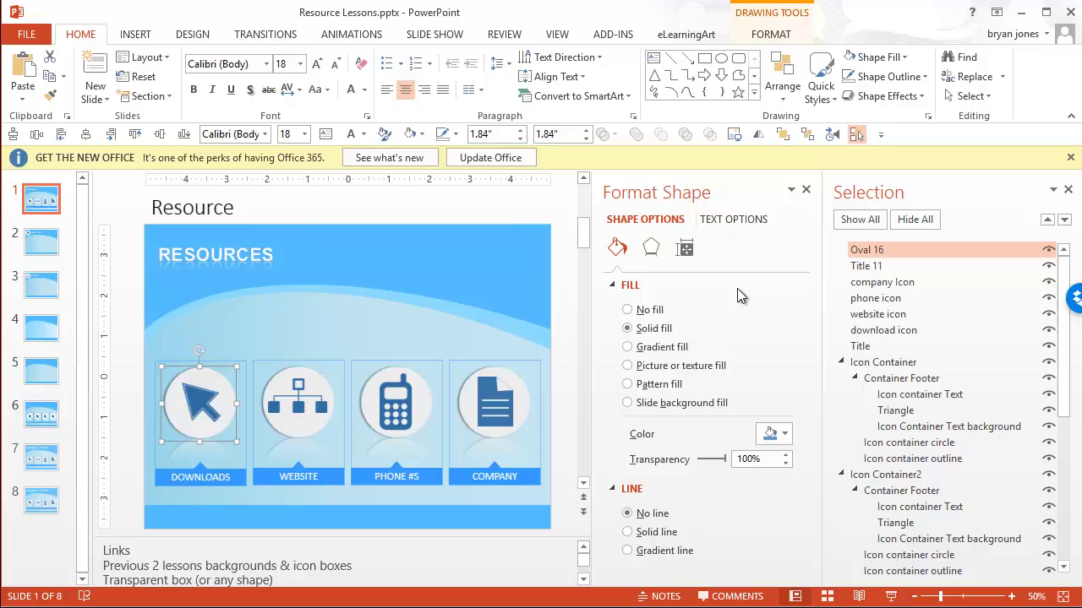
left_click(889, 247)
key("ctrl+a")
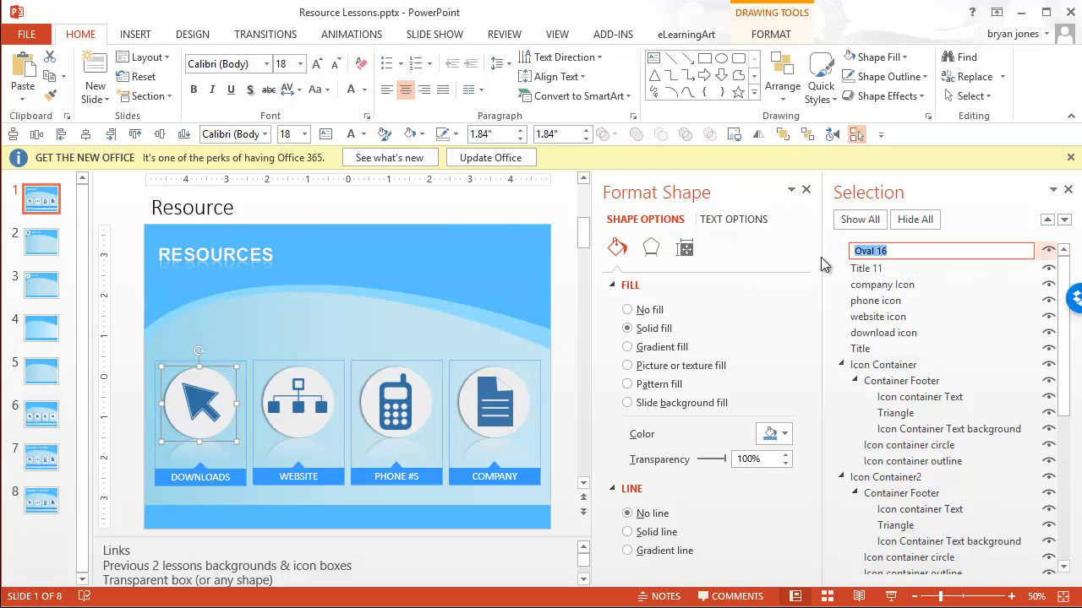
type("download hyperli")
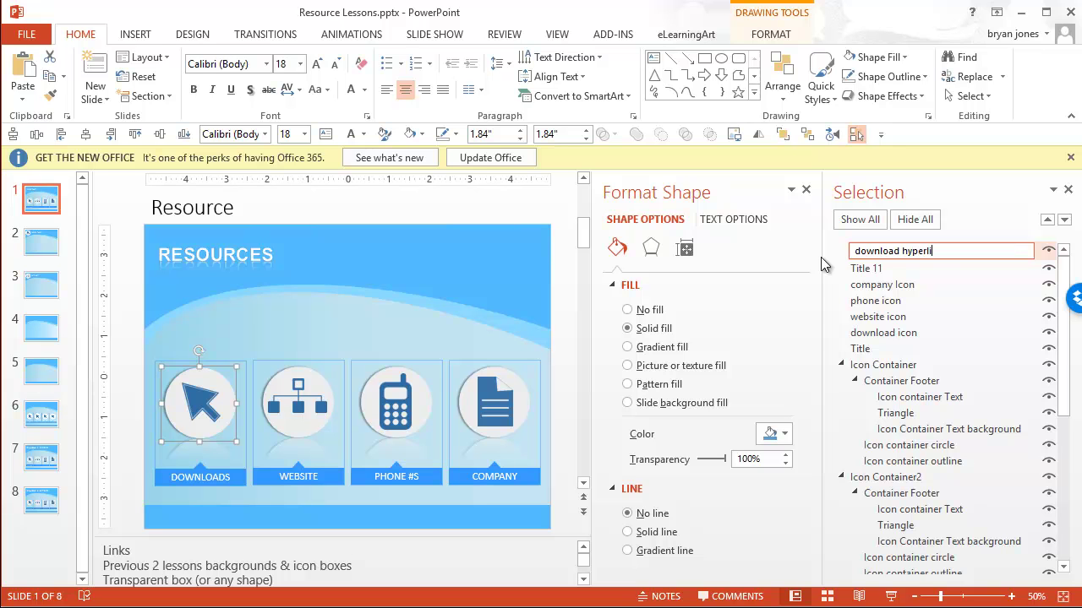
type("nk")
left_click(123, 310)
left_click(208, 389)
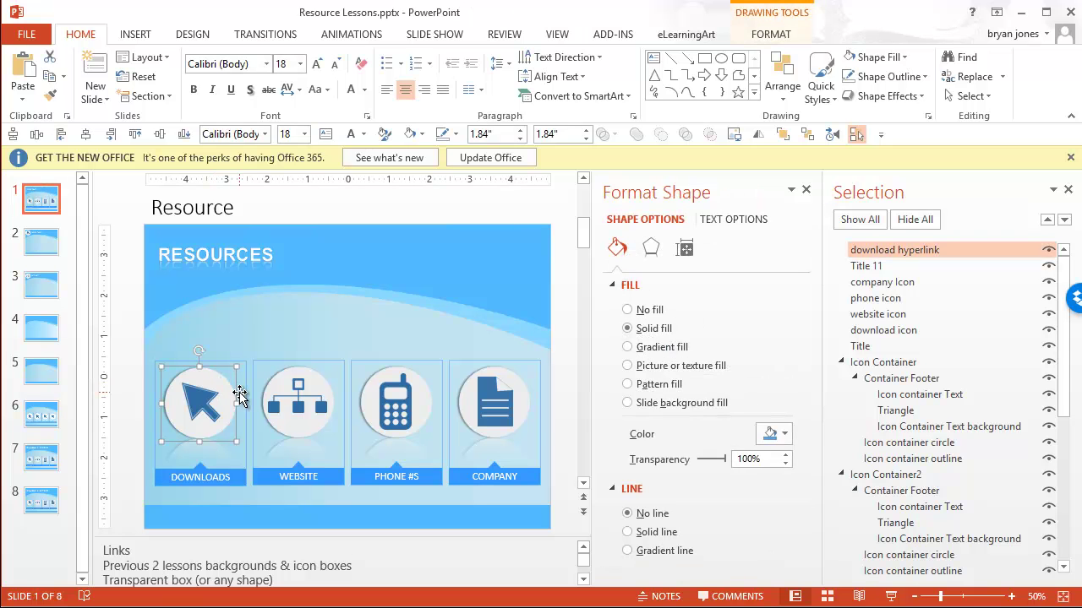
key("ctrl+k")
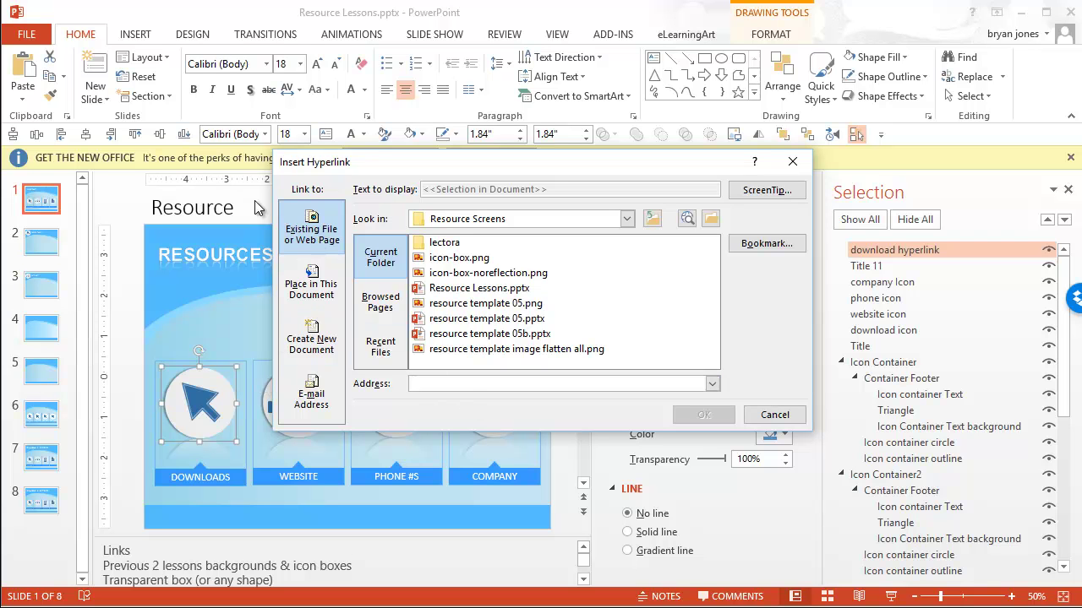
left_click(439, 383)
key("Down")
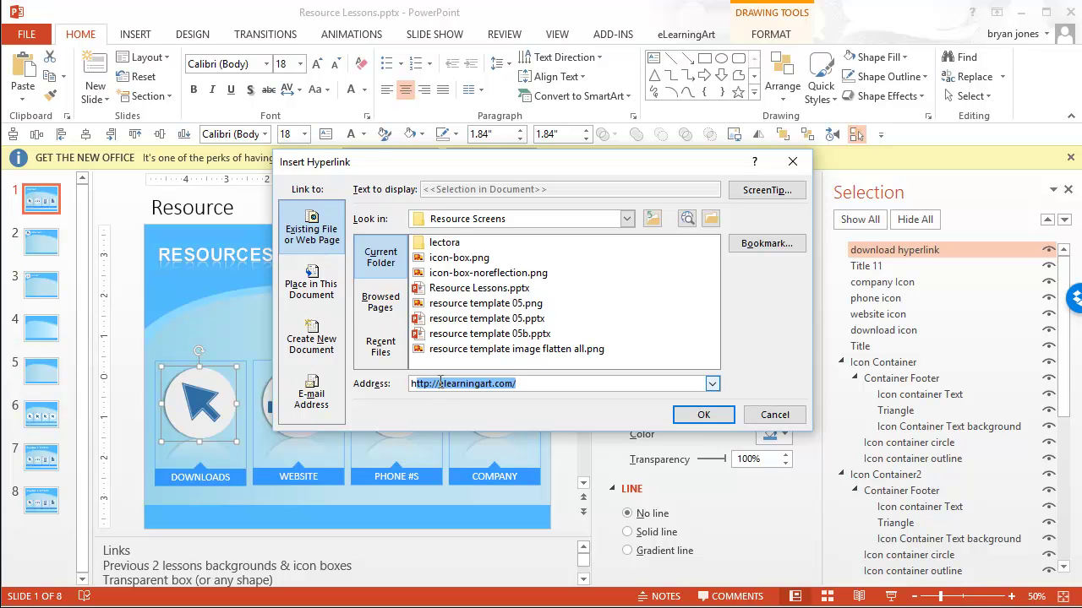
left_click(702, 414)
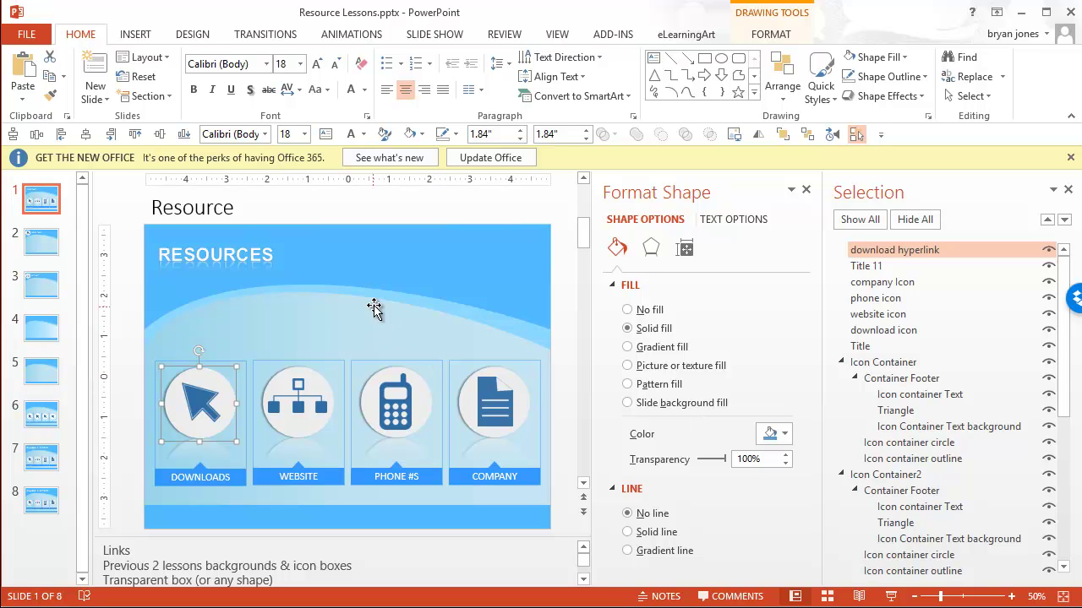
Step: Test the Downloads link in the slide show, minimize the browser, and return to editing
left_click(887, 596)
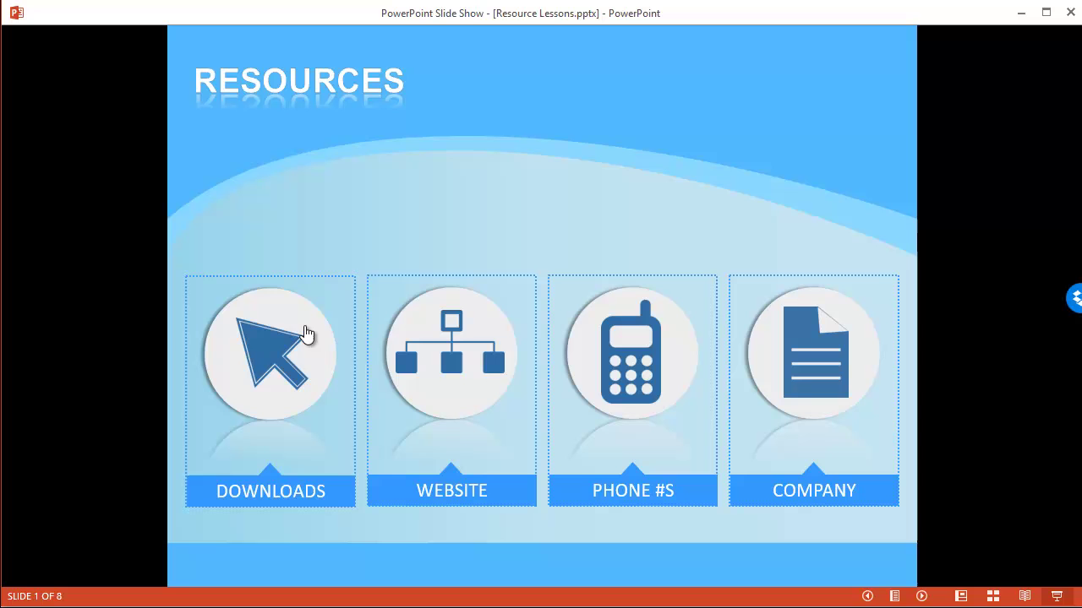
left_click(292, 319)
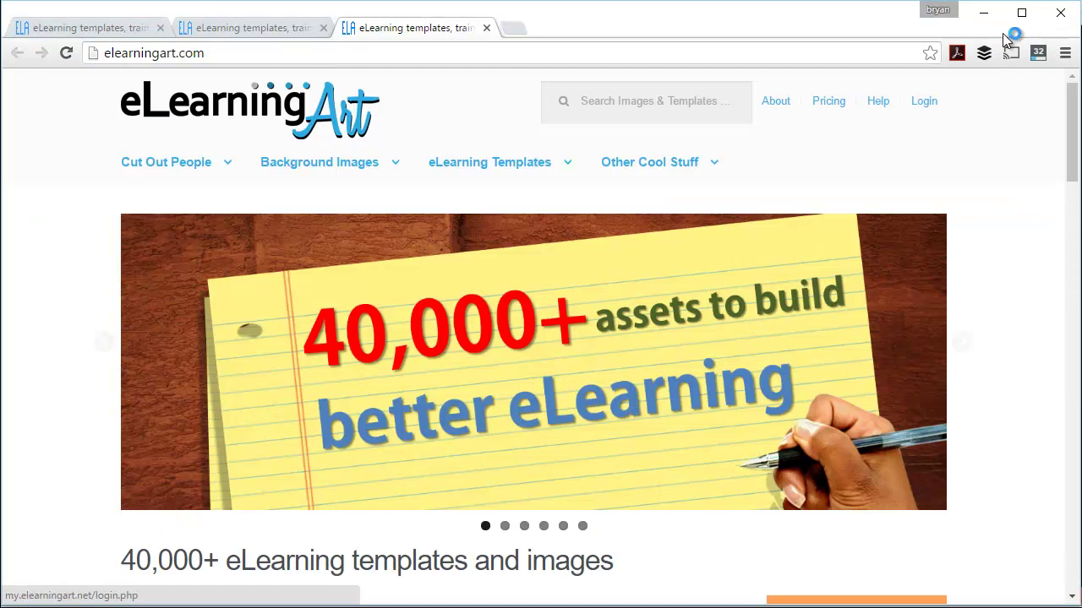
left_click(983, 15)
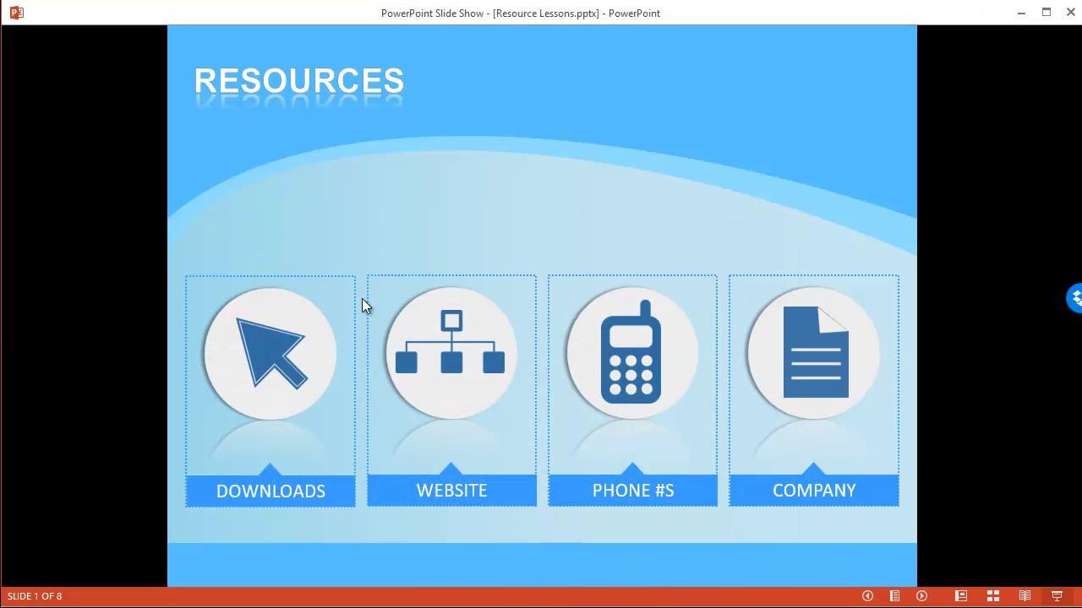
right_click(492, 166)
left_click(536, 356)
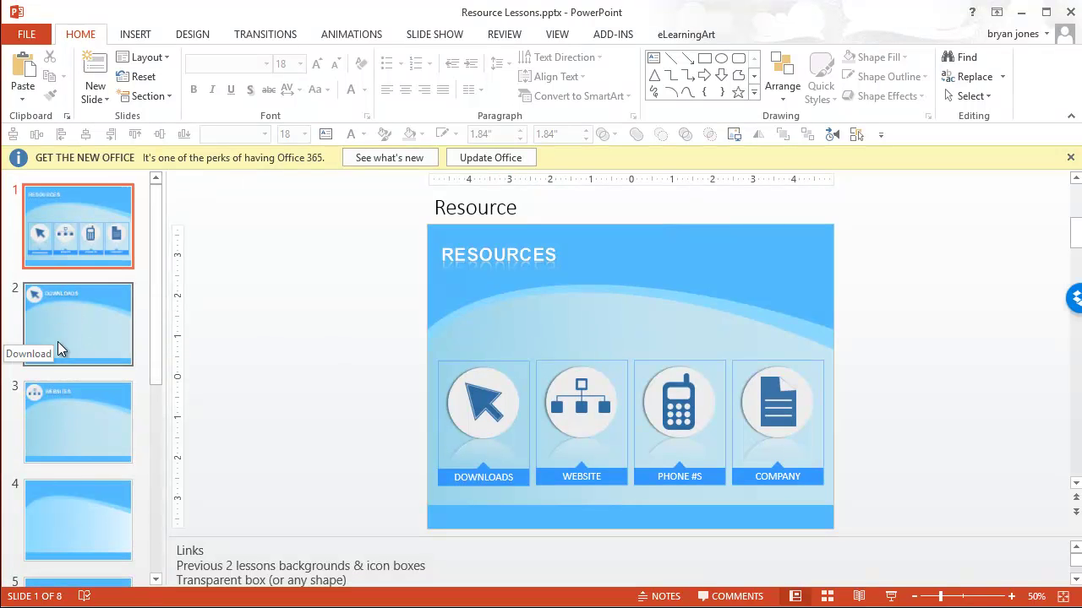
Step: Draw a rectangle about 2.25" wide and 3.09" high that covers the whole Website box on the Resources slide
left_click(68, 314)
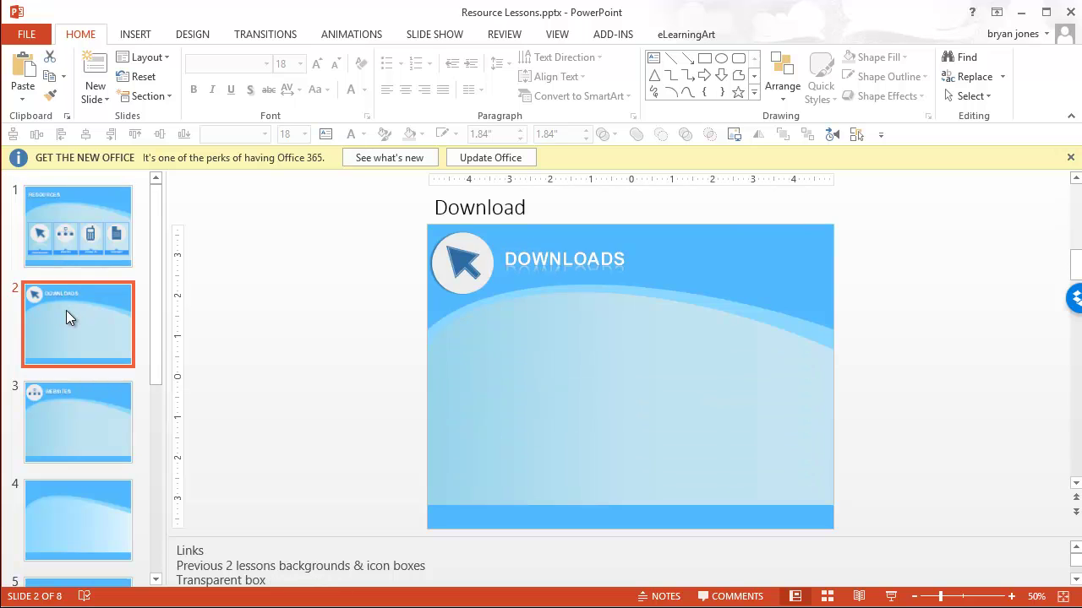
left_click(62, 403)
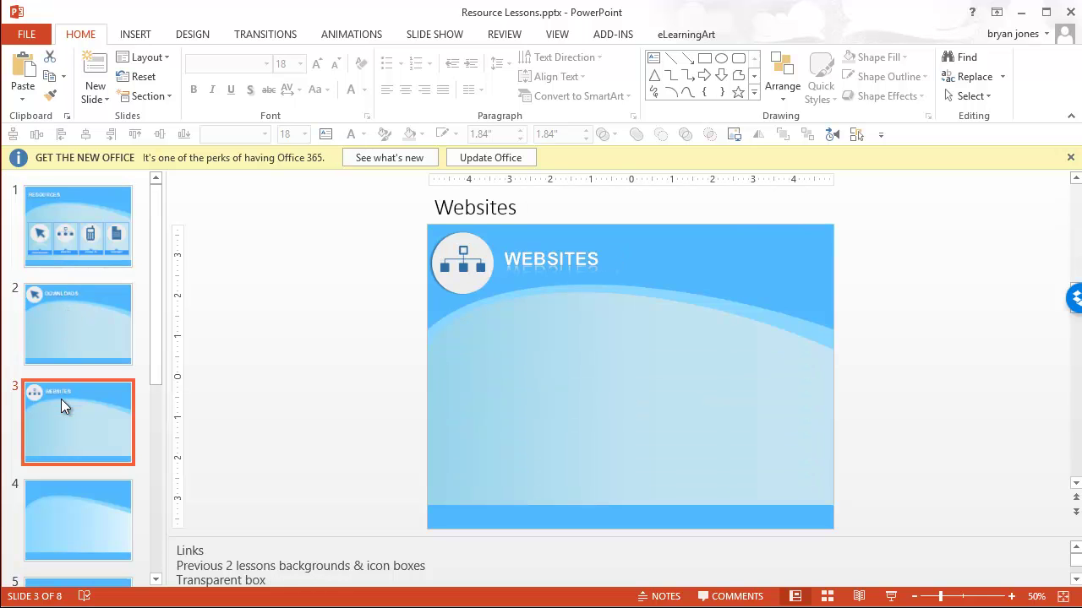
left_click(67, 222)
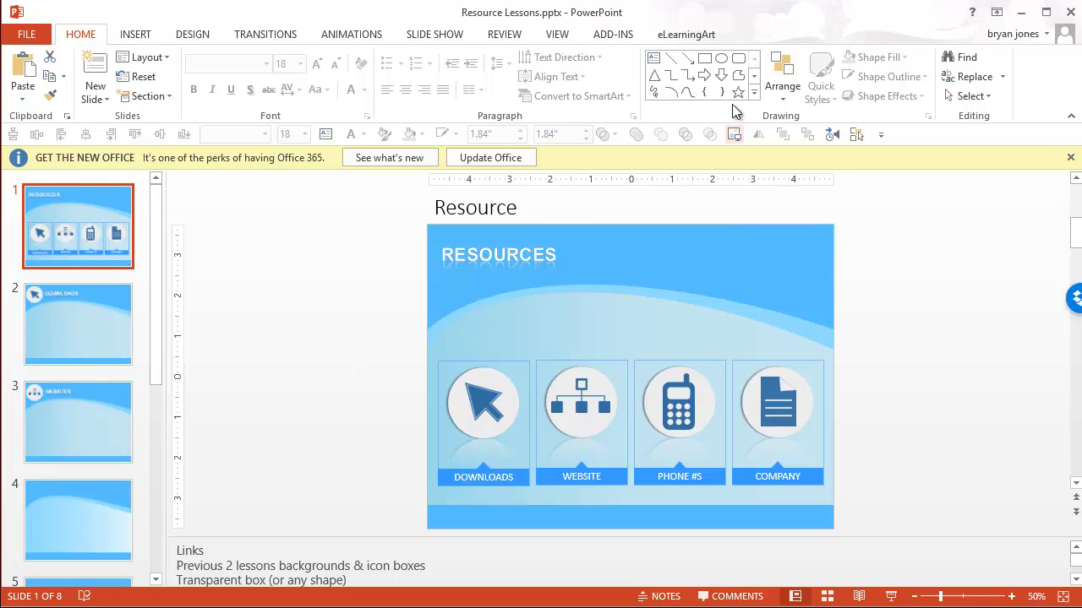
left_click(704, 57)
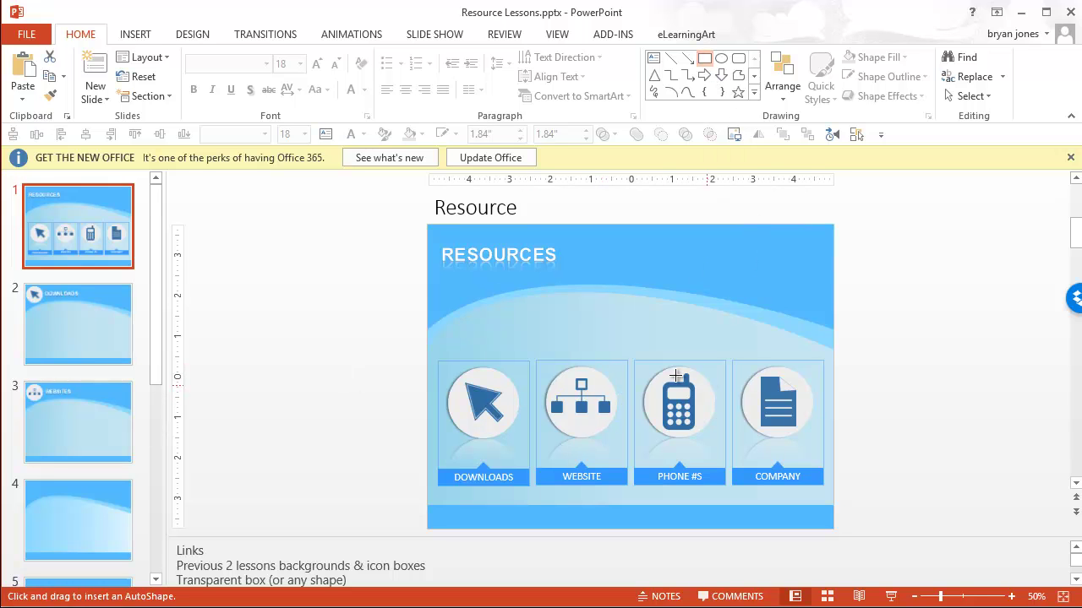
mouse_move(535, 360)
left_mouse_down()
mouse_move(623, 454)
mouse_move(628, 487)
left_mouse_up()
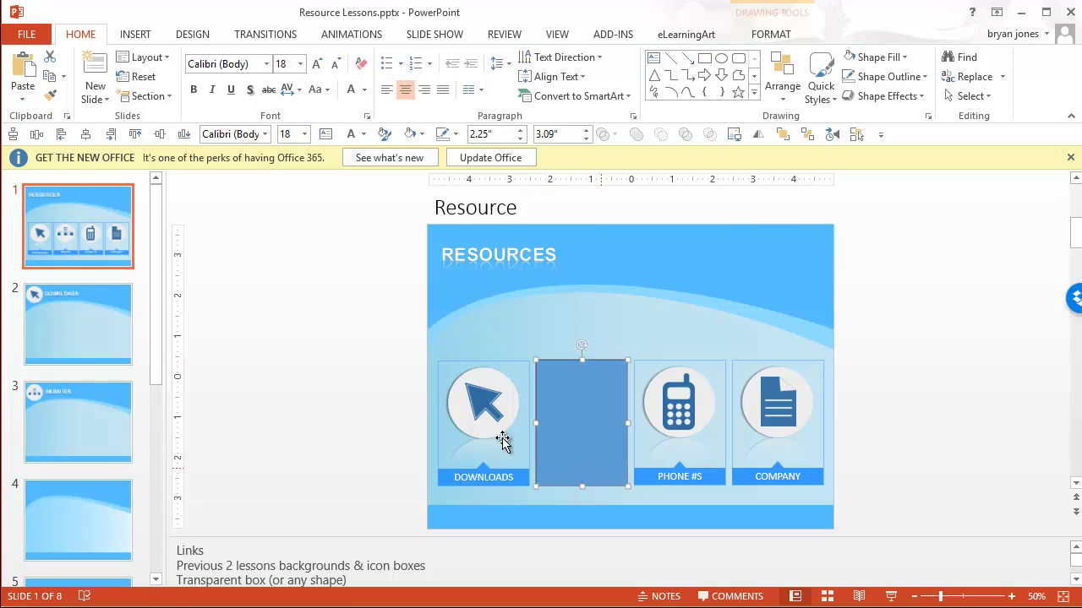
left_click(325, 396)
Step: Make the rectangle over the Website box invisible by removing its outline and setting its fill transparency to 100%
left_click(572, 402)
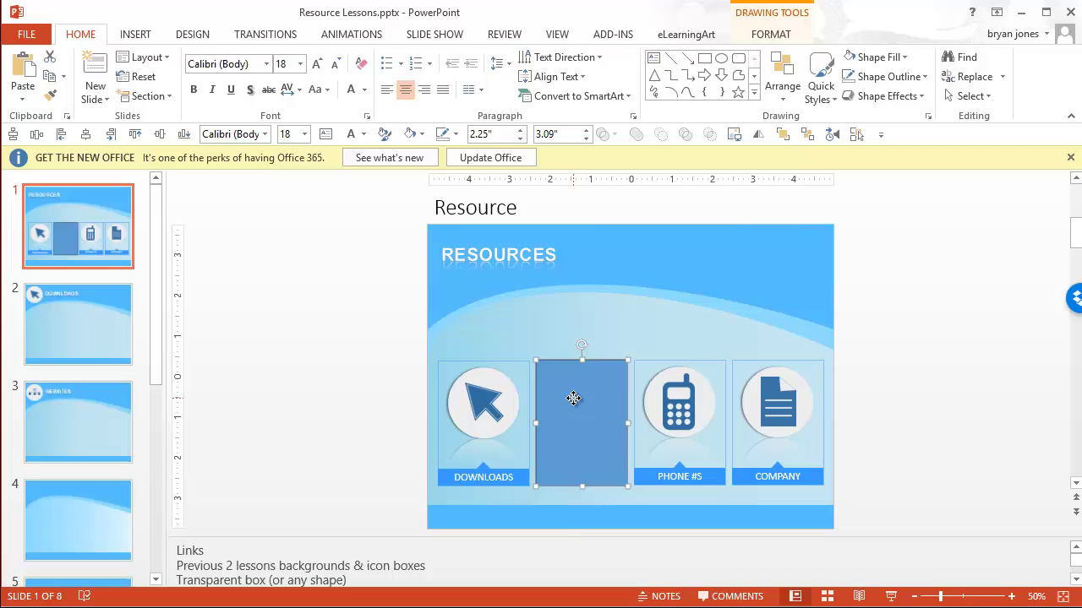
right_click(573, 402)
left_click(643, 607)
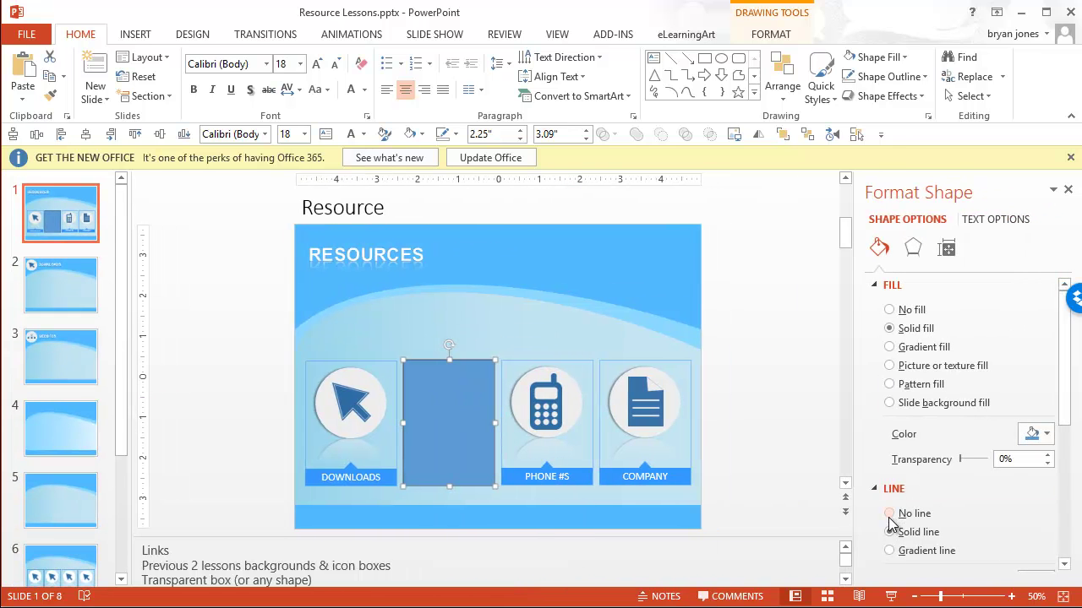
left_click(889, 514)
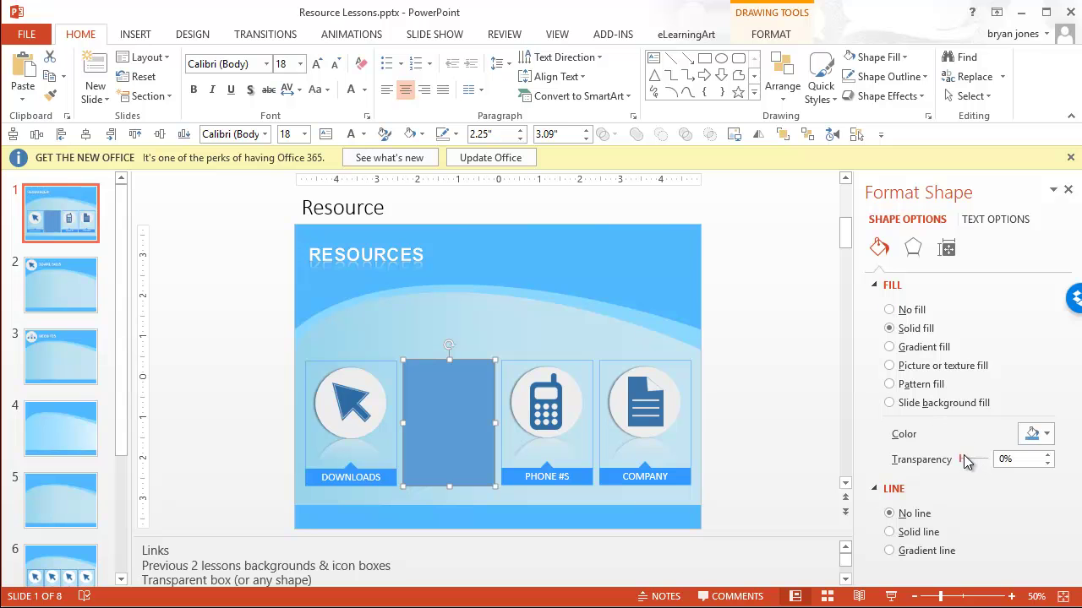
left_click_drag(960, 459, 996, 465)
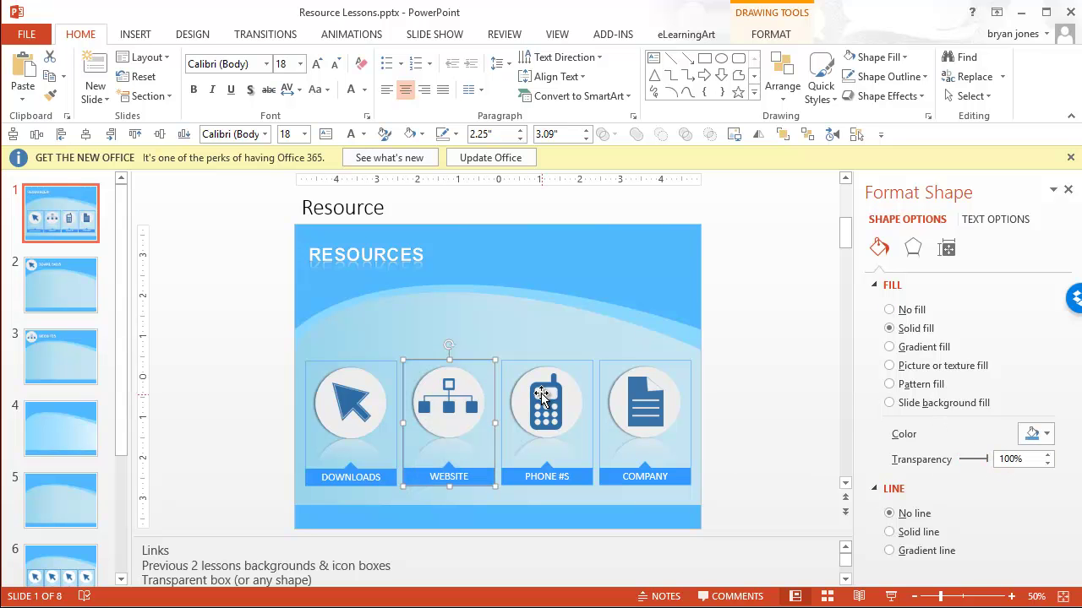
Step: Rename the transparent rectangle over the Website box to "website hyperlink" among the slide's objects
left_click(856, 135)
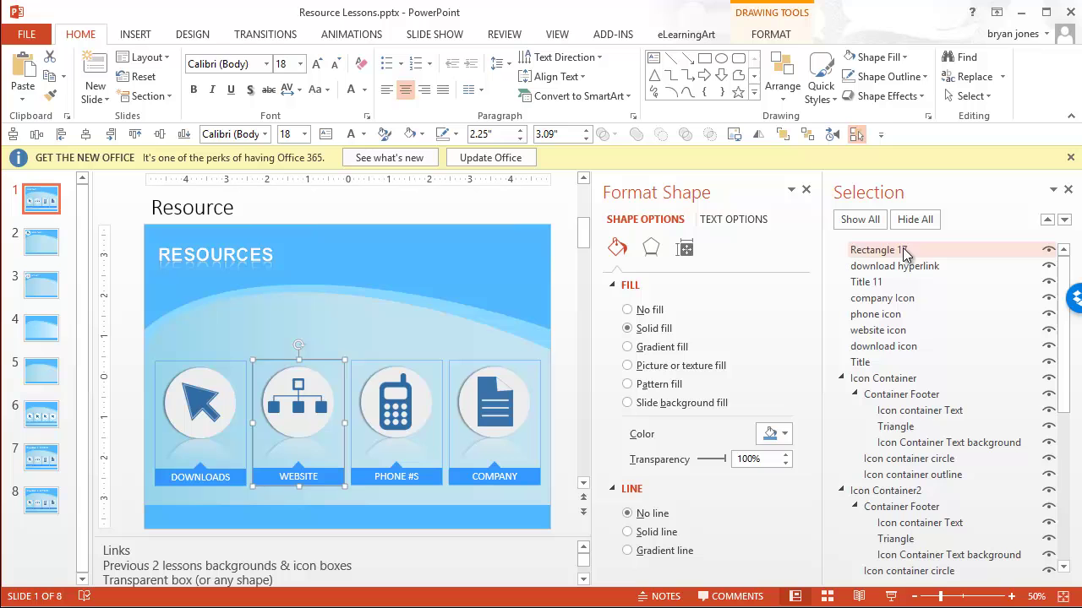
double_click(887, 251)
left_click_drag(910, 251, 847, 254)
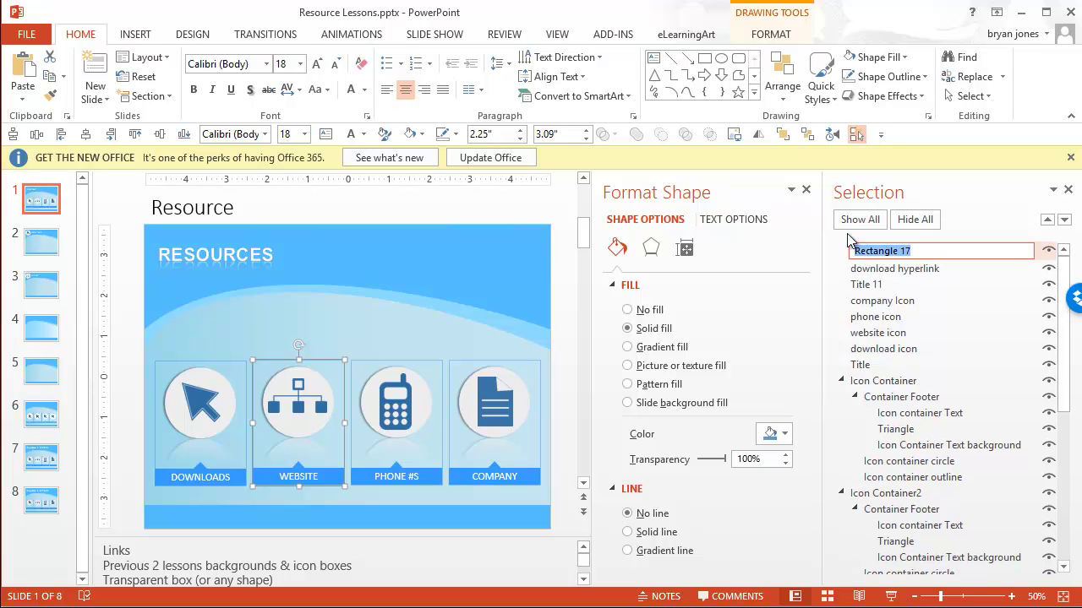
type("website hyperlink")
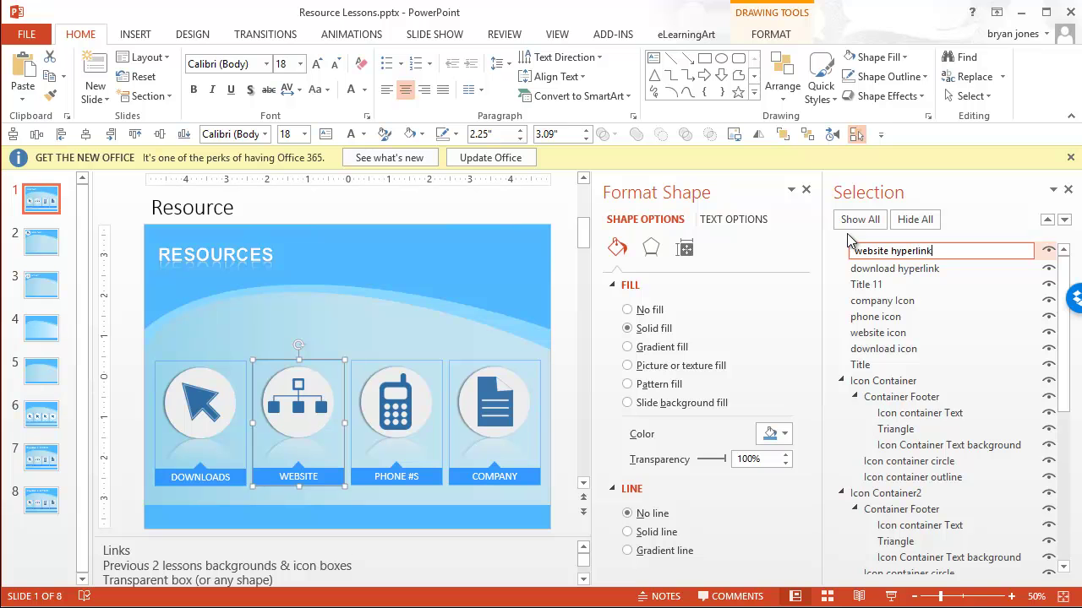
left_click(134, 302)
Step: Hyperlink the transparent rectangle over the Website box to slide 3, Websites, in this presentation
left_click(270, 435)
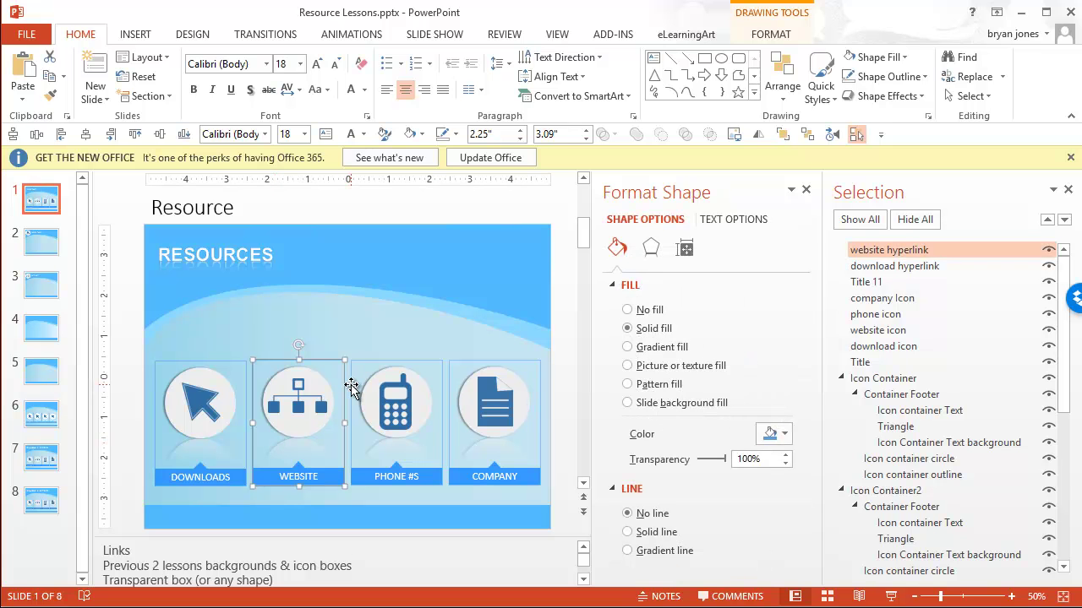
key("ctrl+k")
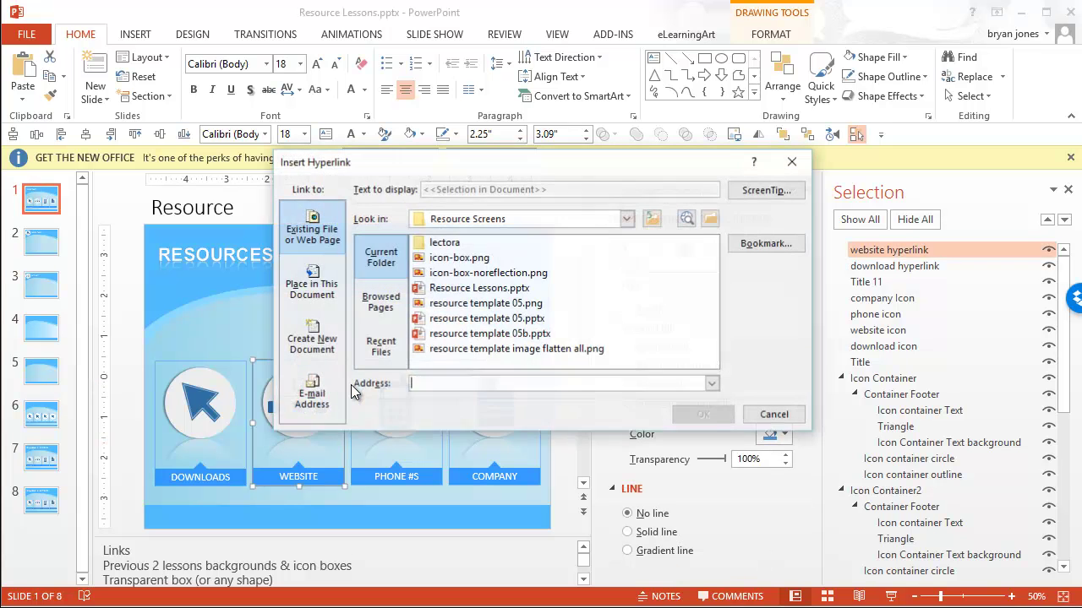
left_click(314, 287)
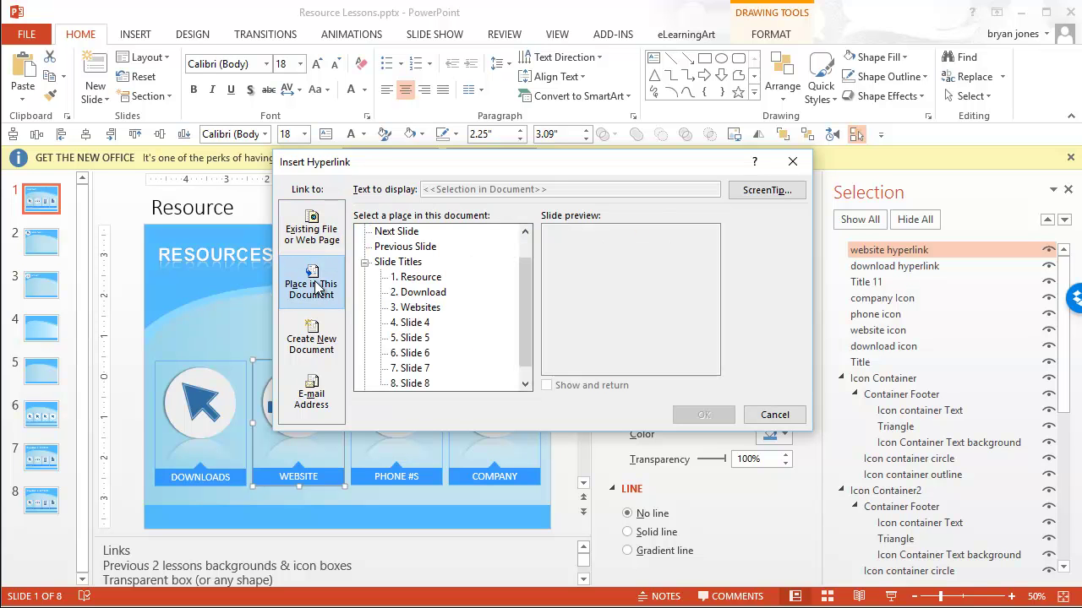
left_click(416, 309)
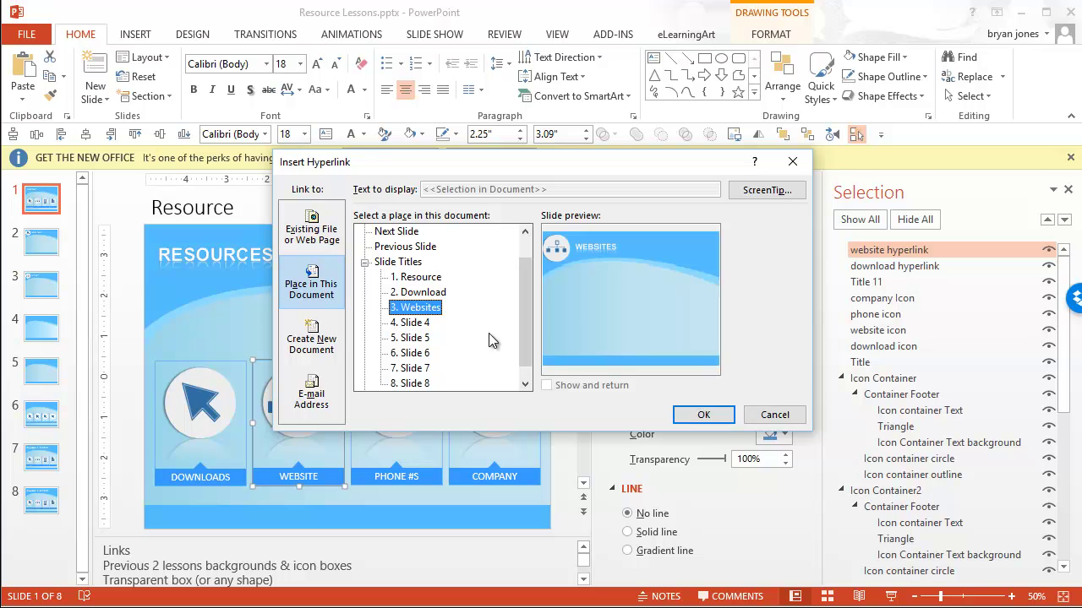
left_click(703, 414)
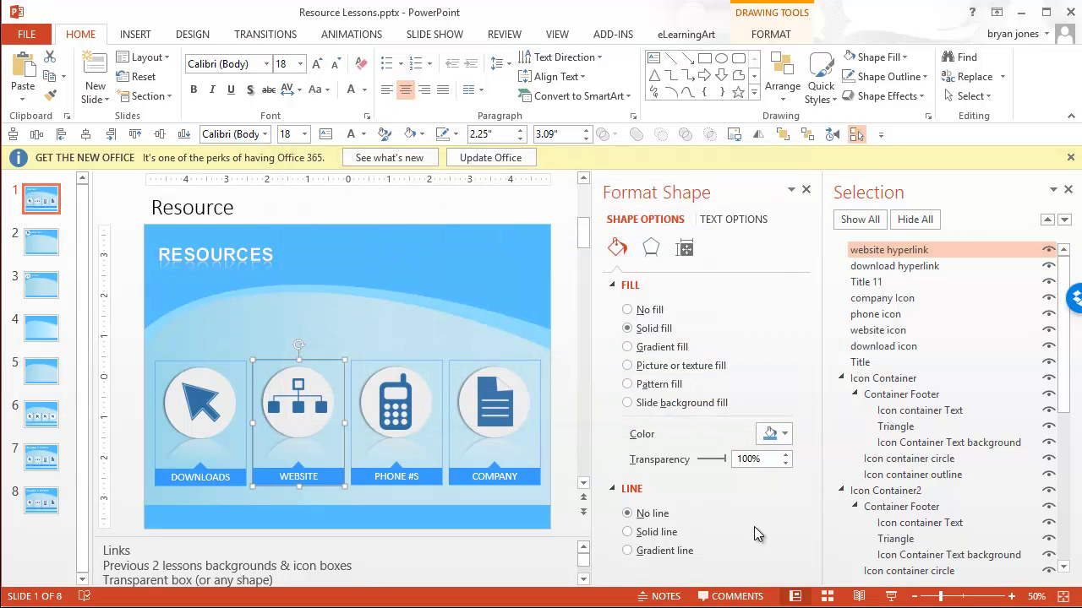
Step: Test the Website box link in the slide show, then end the show and return to editing
left_click(892, 597)
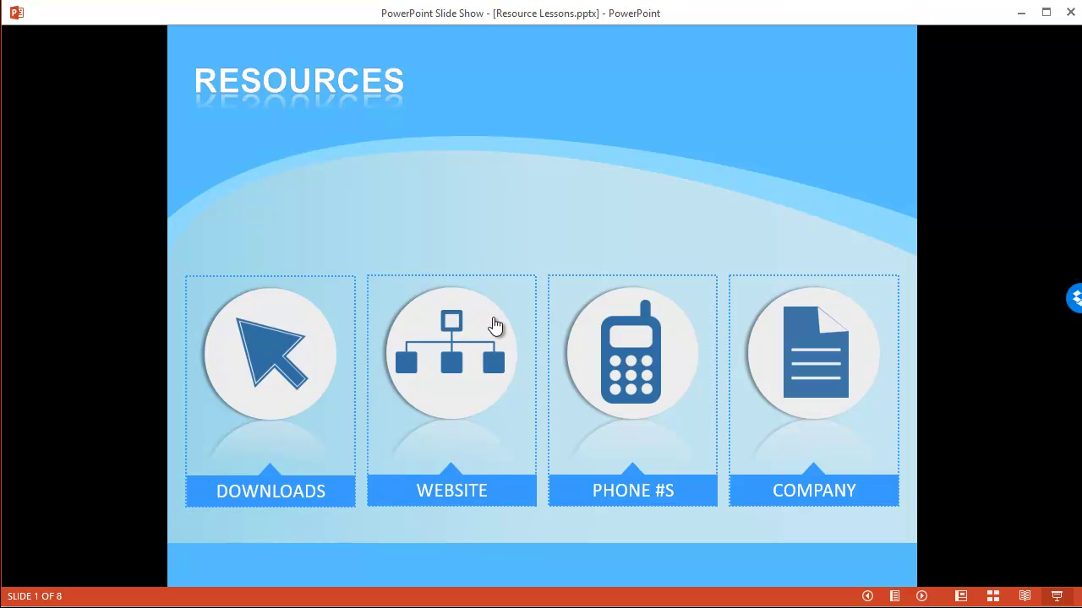
left_click(496, 326)
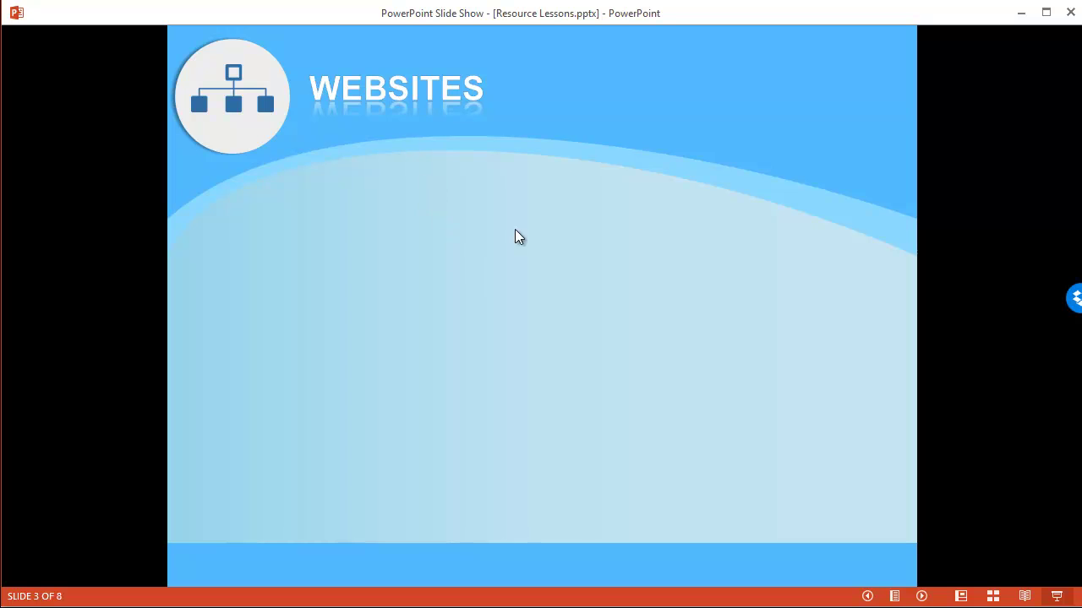
right_click(514, 193)
left_click(559, 387)
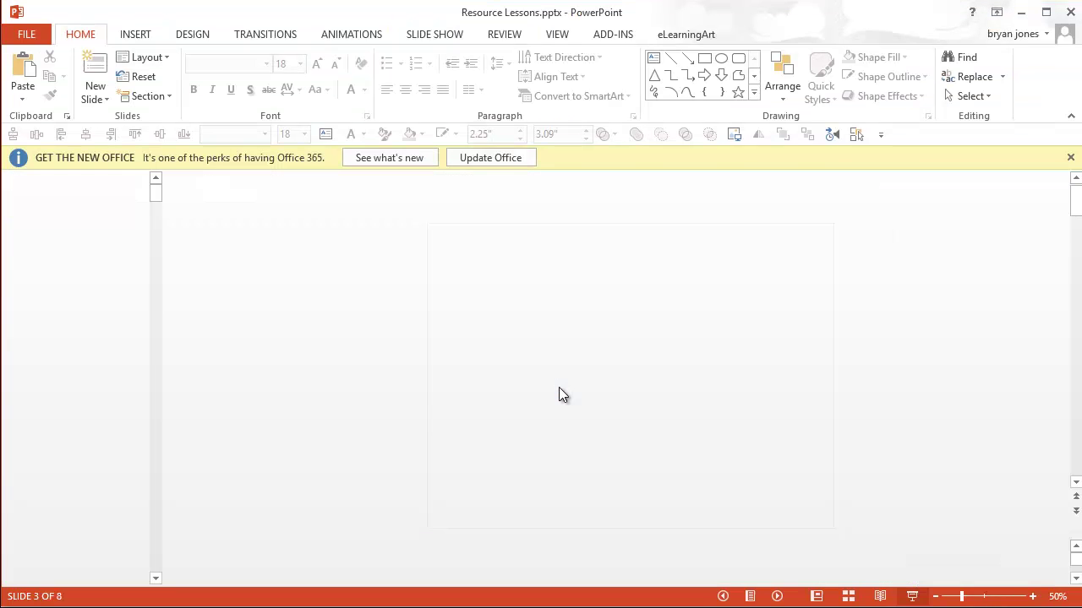